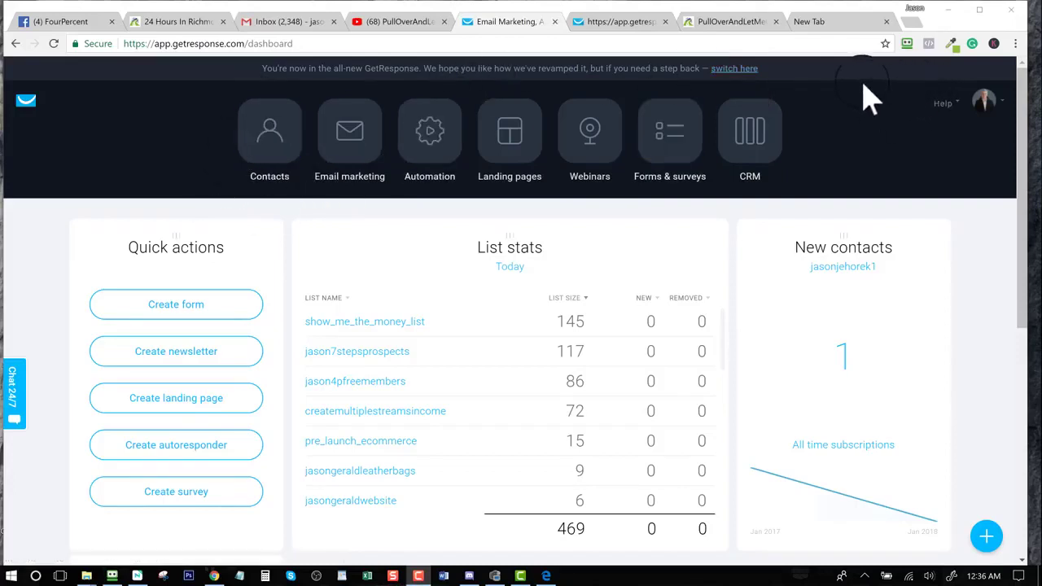
- Open the contact lists overview and look through the existing lists and their contact numbers
left_click(267, 156)
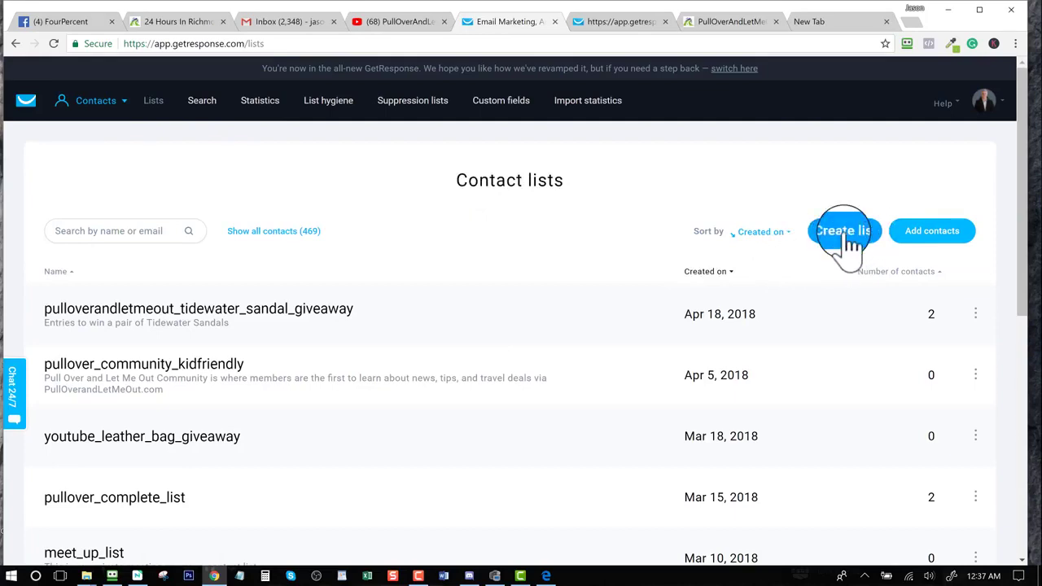
scroll(209, 337, "down", 3)
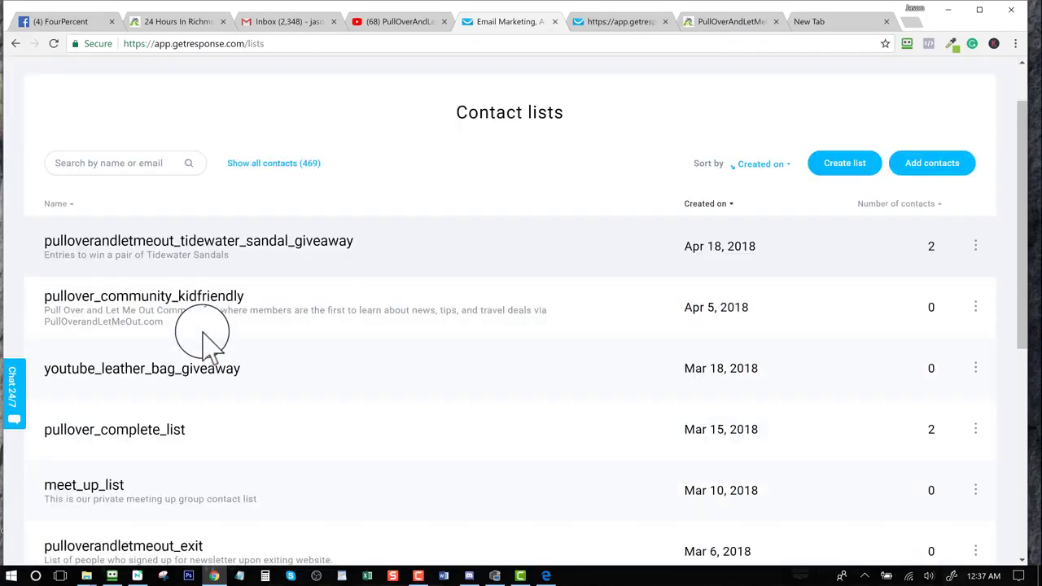
scroll(205, 338, "up", 1)
scroll(209, 338, "up", 2)
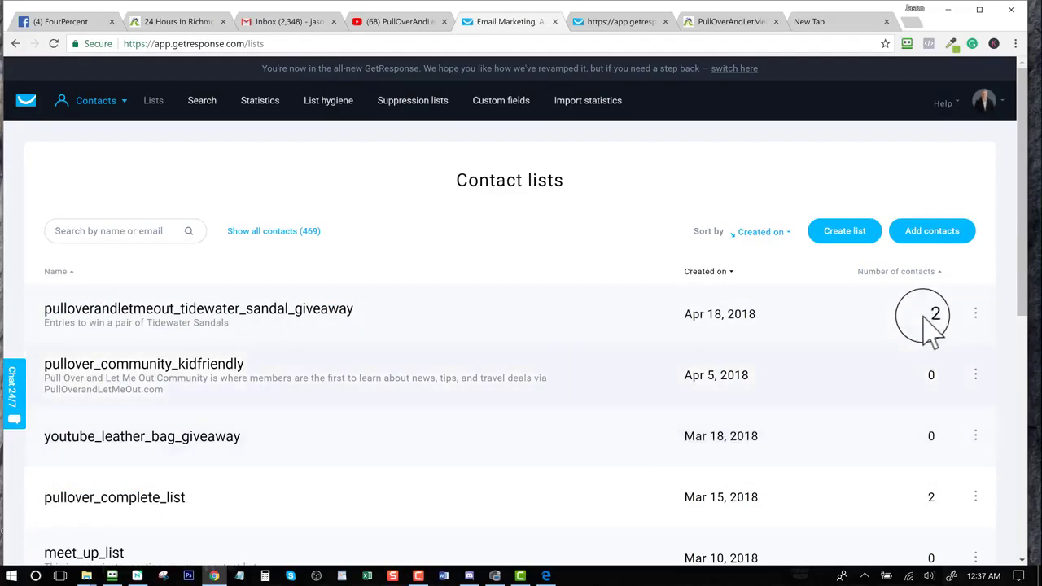
scroll(924, 419, "down", 5)
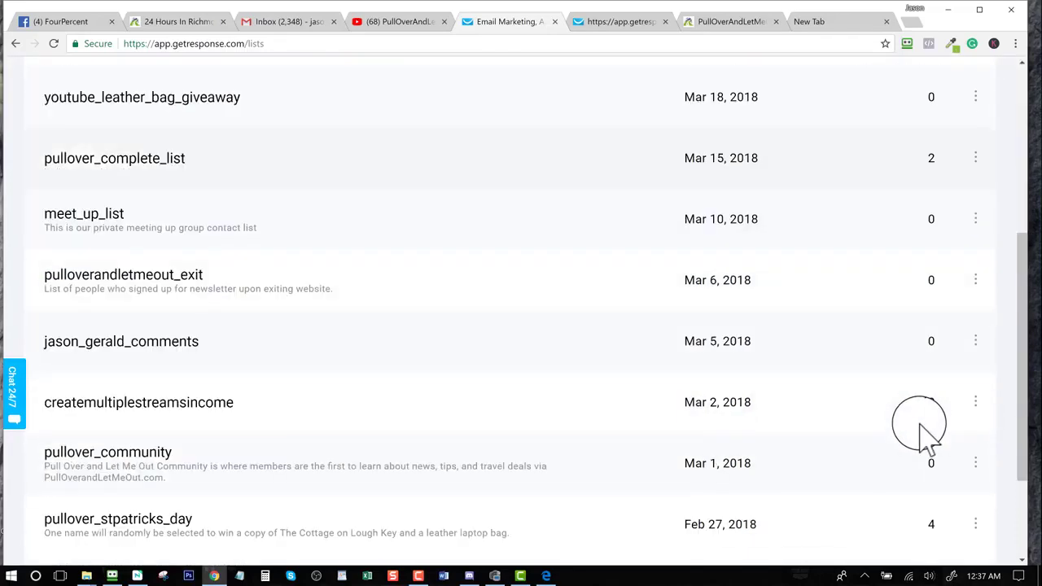
scroll(924, 436, "up", 5)
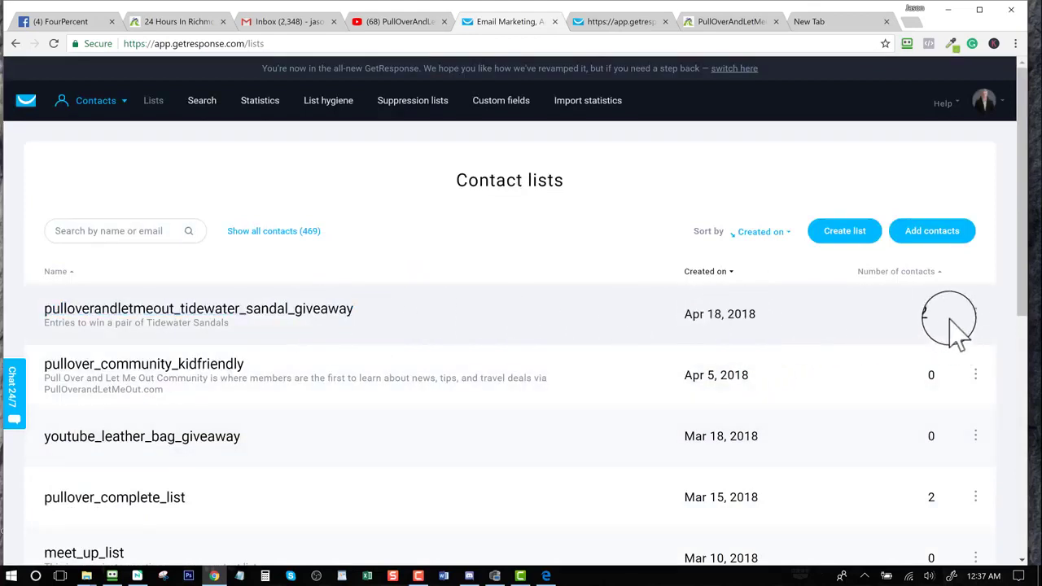
- Open the settings of the pulloverandletmeout_tidewater_sandal_giveaway list
left_click(976, 316)
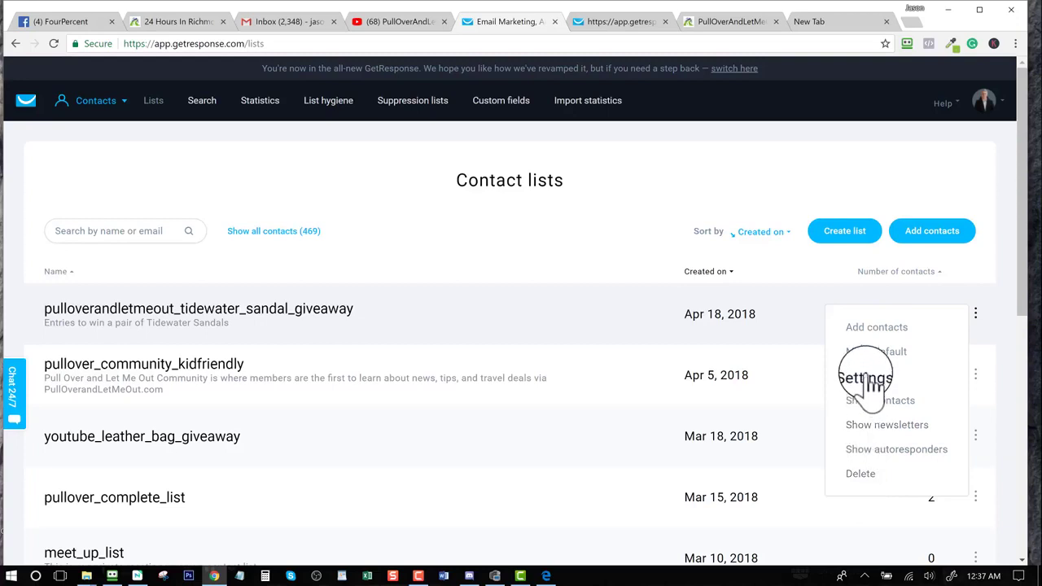
left_click(977, 317)
left_click(882, 379)
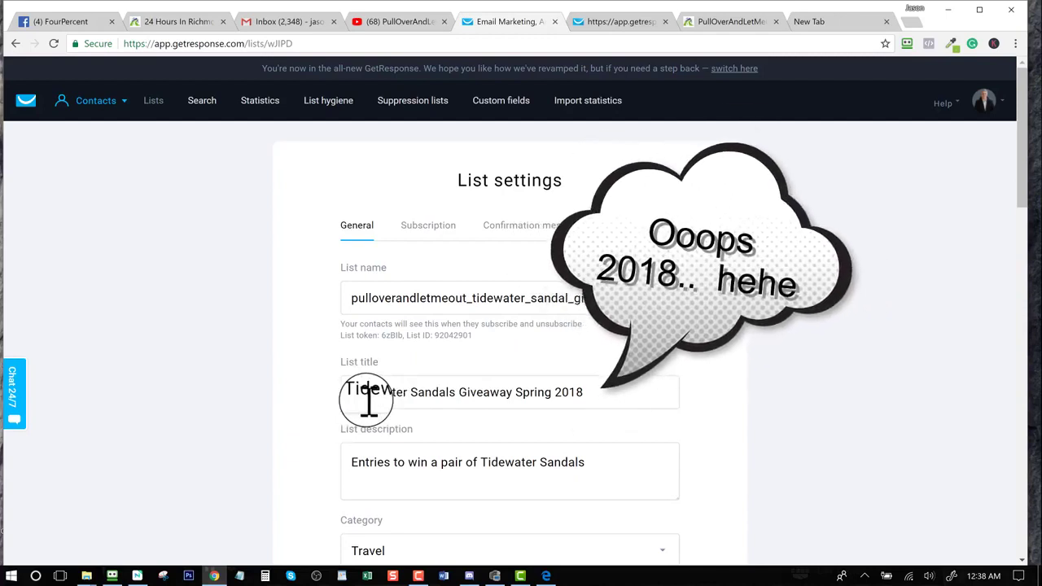
- Check how the list name, title and description appear on the subscription confirmation page, and return to the list settings
left_click(594, 22)
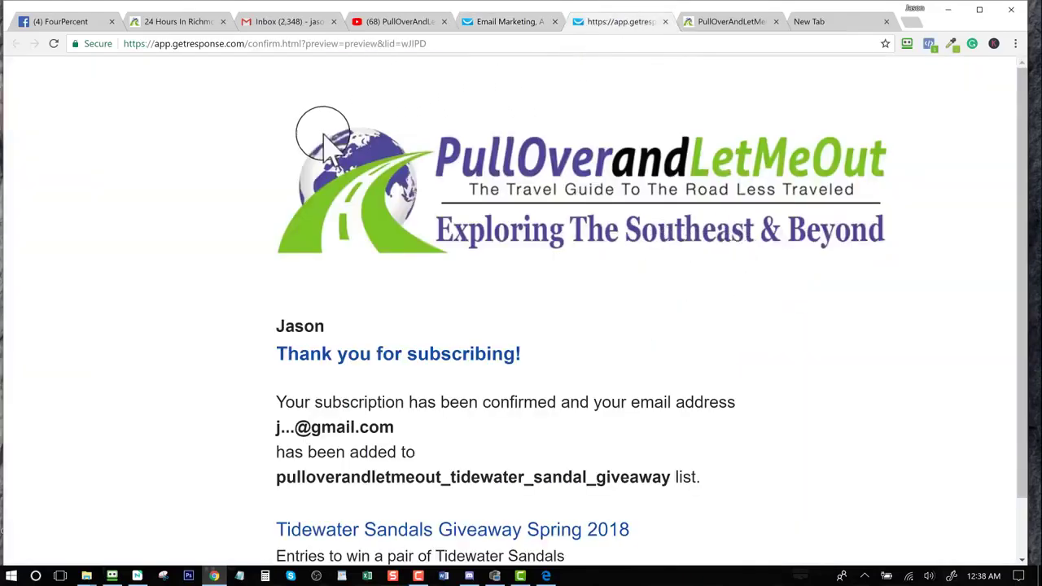
scroll(352, 192, "down", 1)
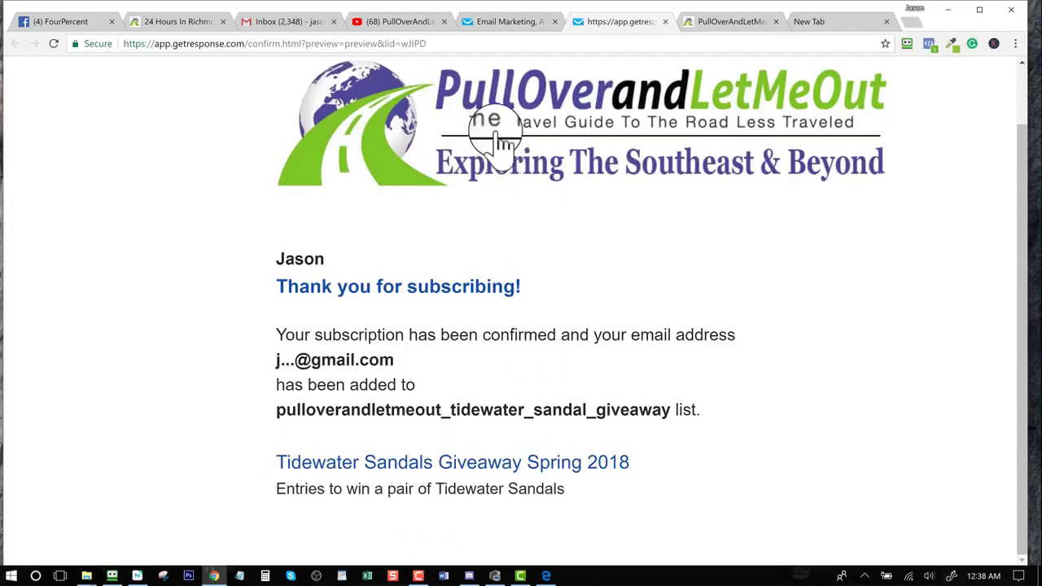
left_click(504, 29)
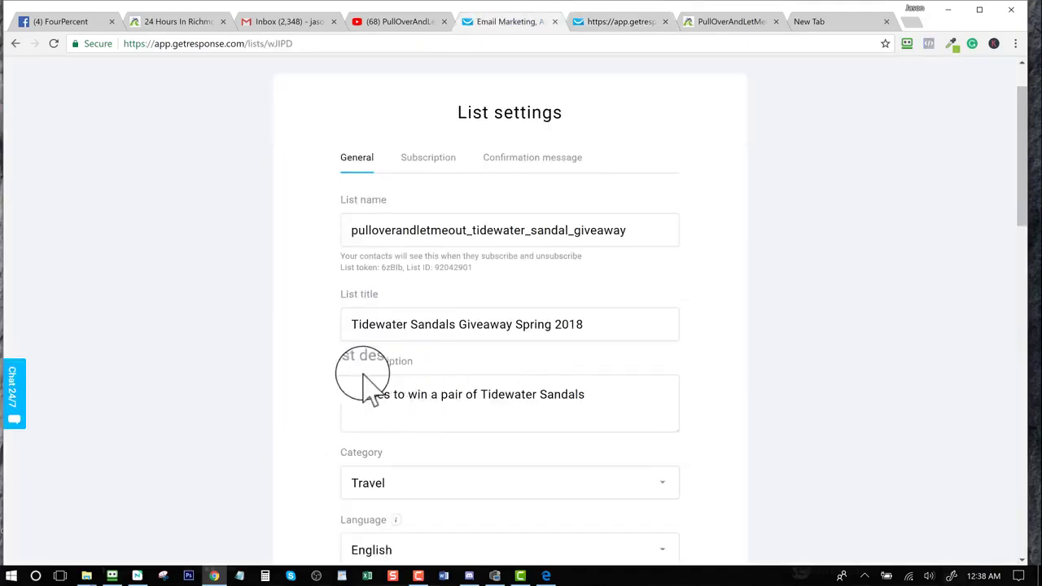
- Review the list's general settings: title, description, category, language, postal address format and company address fields
scroll(449, 415, "down", 2)
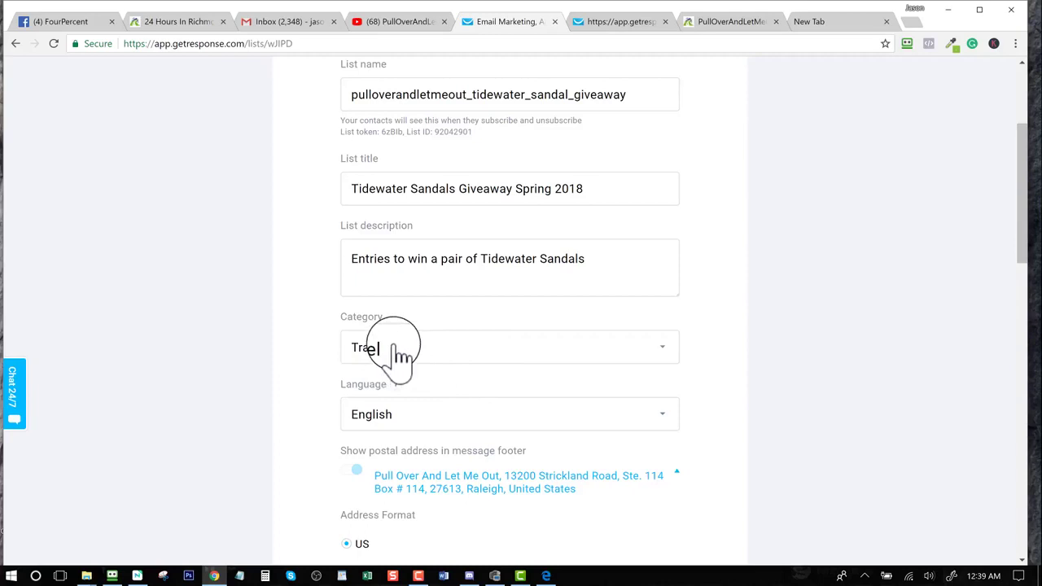
scroll(396, 349, "down", 1)
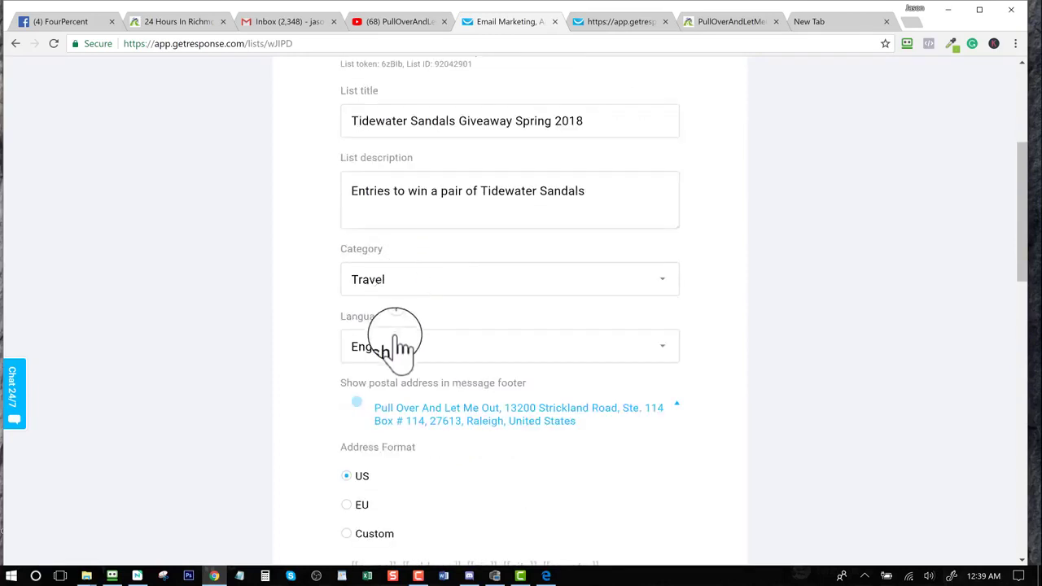
scroll(431, 383, "down", 1)
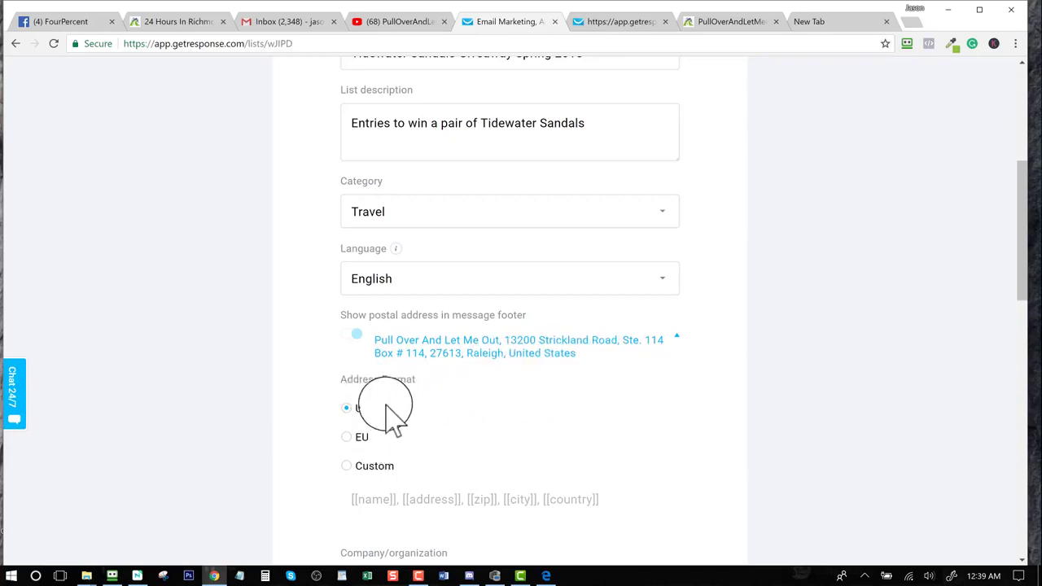
scroll(416, 415, "down", 1)
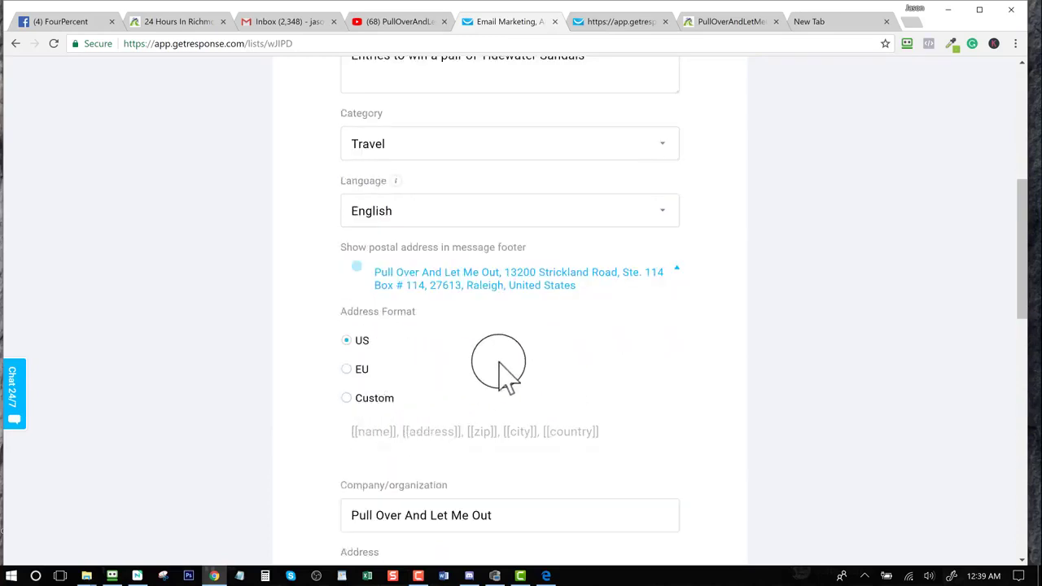
scroll(496, 365, "down", 2)
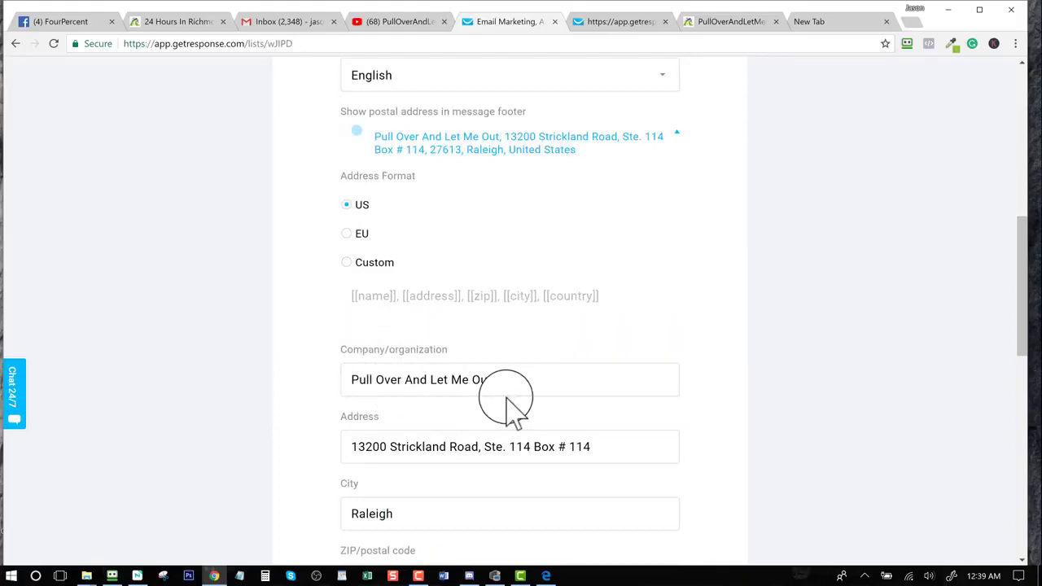
scroll(506, 403, "down", 2)
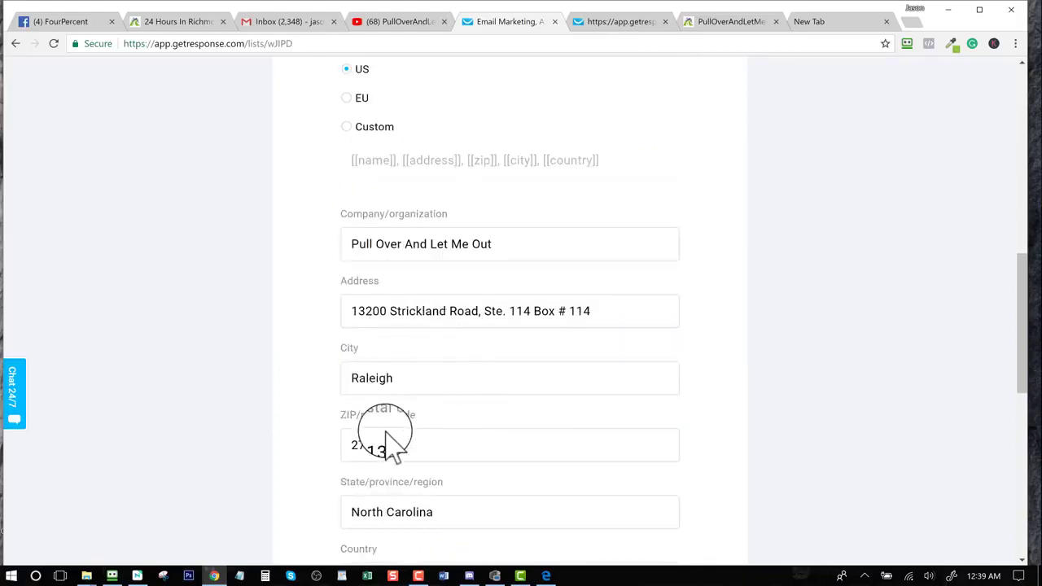
scroll(342, 486, "down", 2)
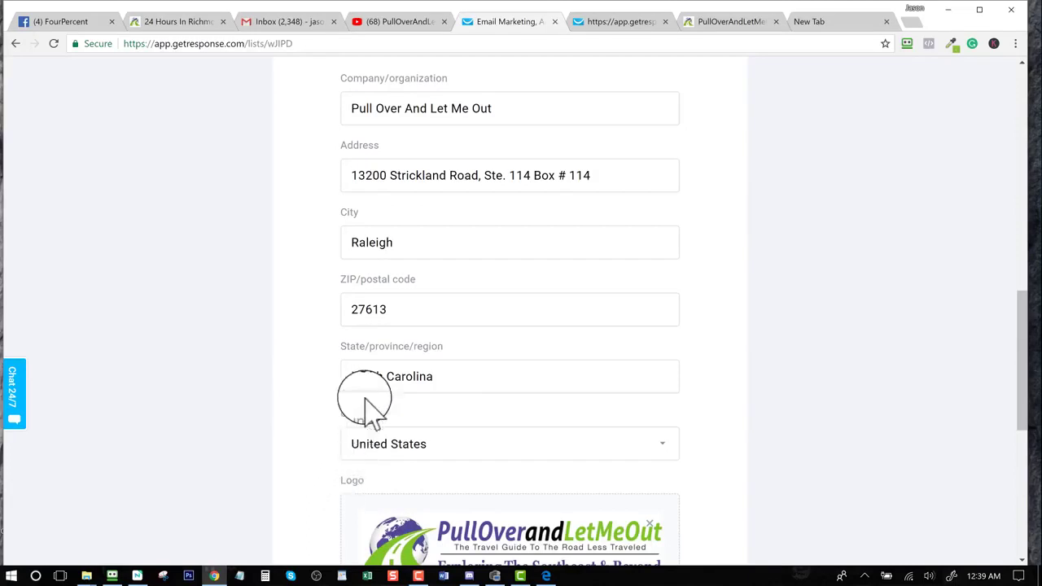
scroll(361, 481, "down", 2)
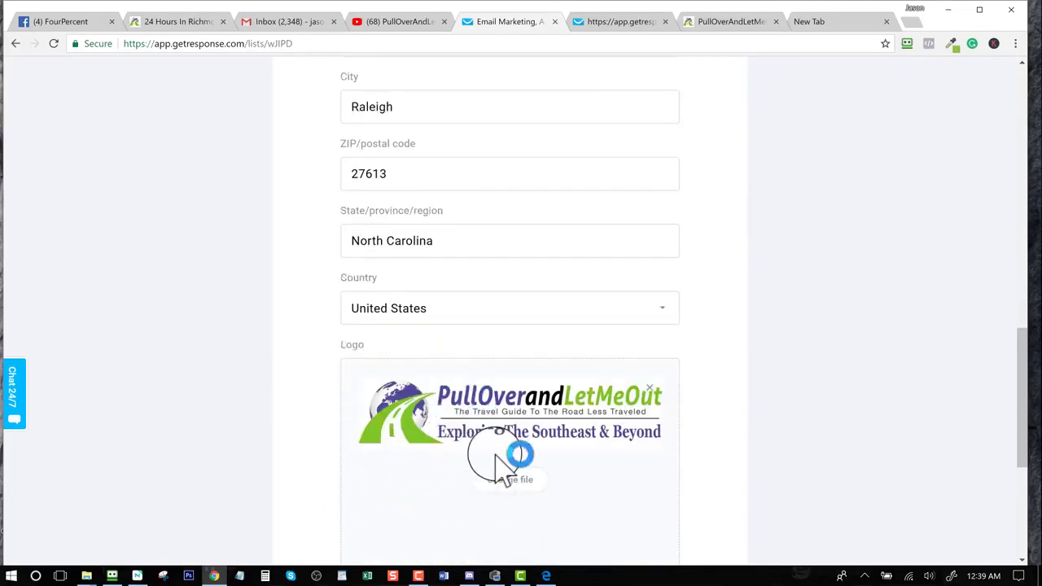
- Examine the logo and its website link in the general settings, checking where the logo leads from the confirmation page
scroll(455, 432, "down", 2)
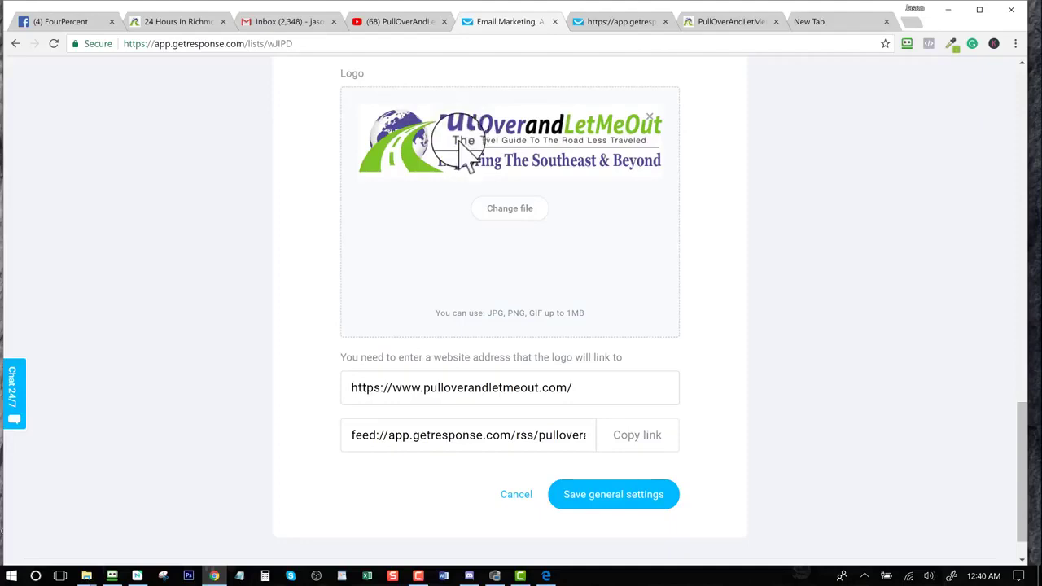
left_click_drag(577, 388, 314, 392)
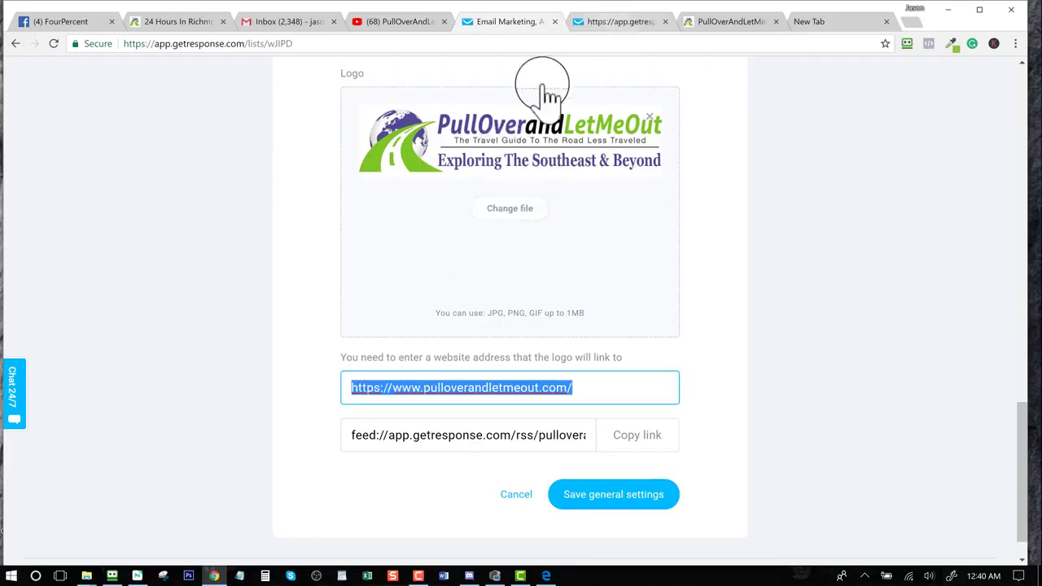
left_click(579, 26)
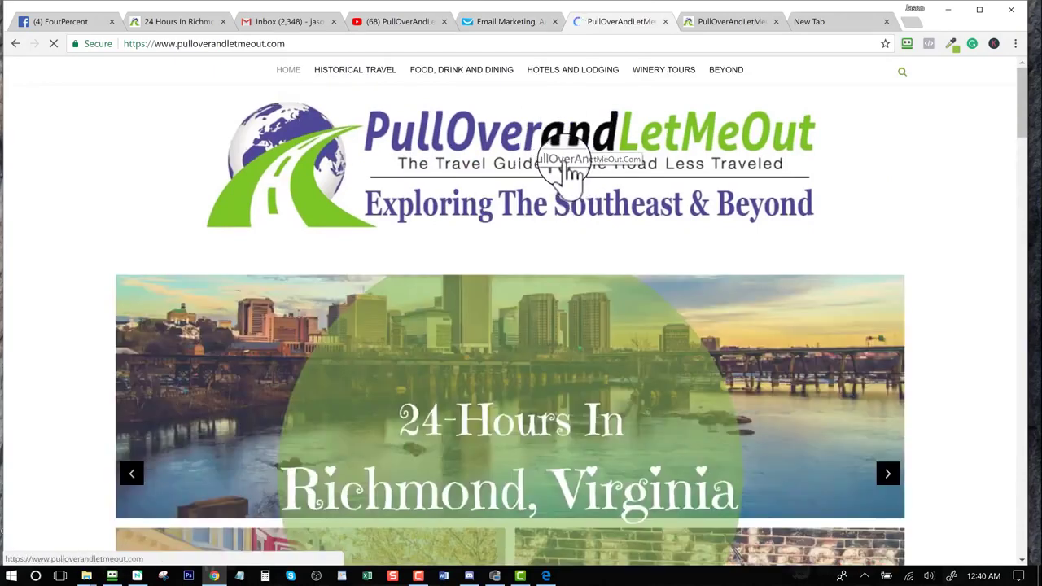
left_click(521, 22)
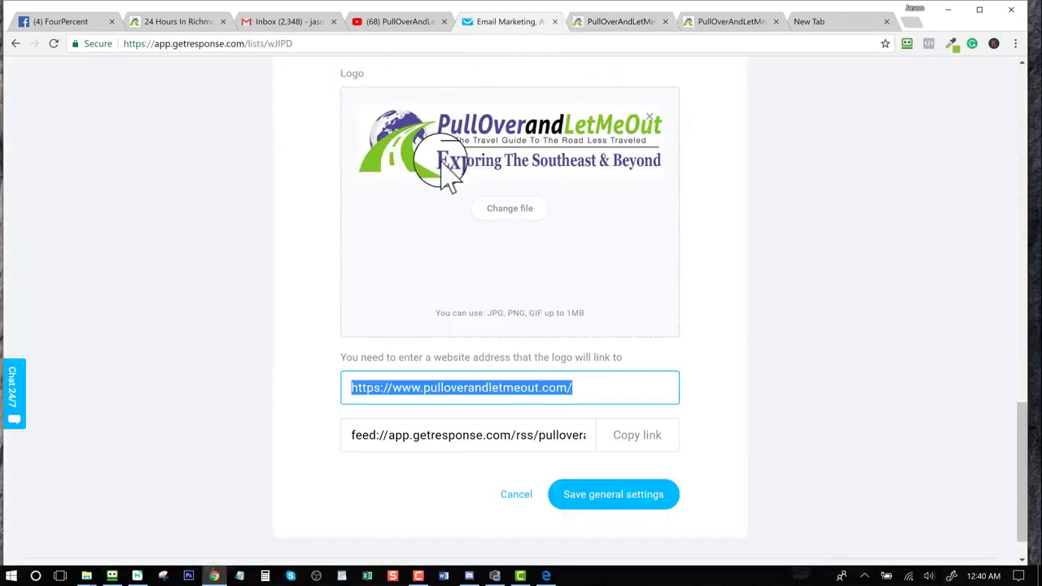
scroll(426, 275, "down", 1)
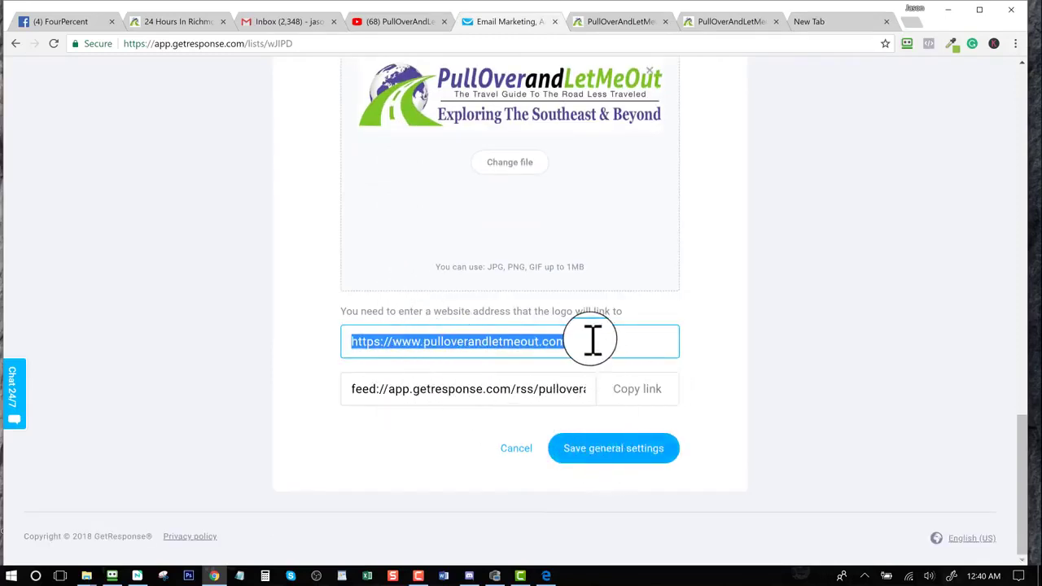
- Open the list's subscription settings and review the notification, double opt-in, page preview and confirmation page hosting options
scroll(592, 340, "up", 15)
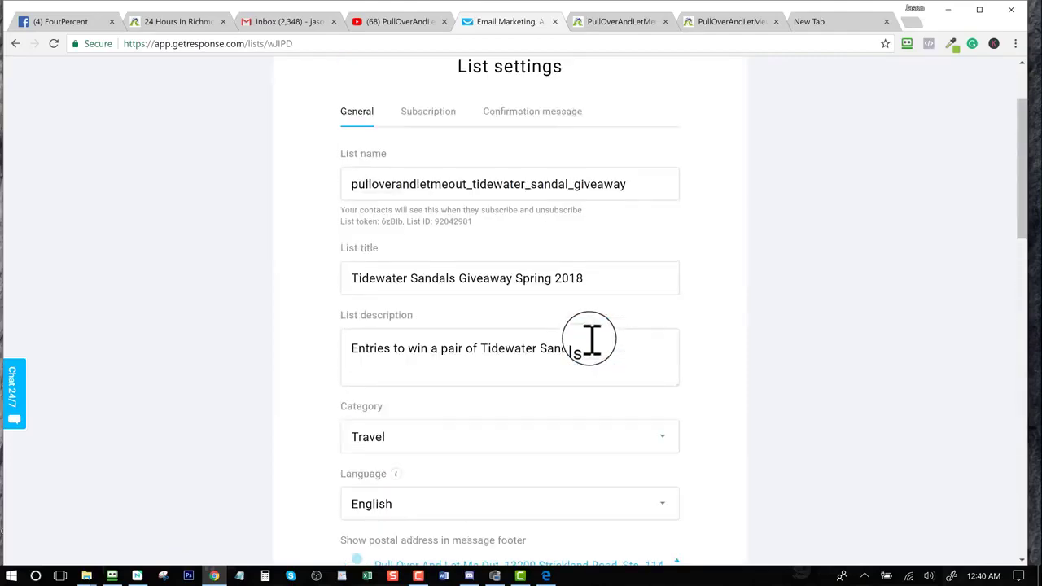
scroll(591, 340, "up", 2)
left_click(436, 232)
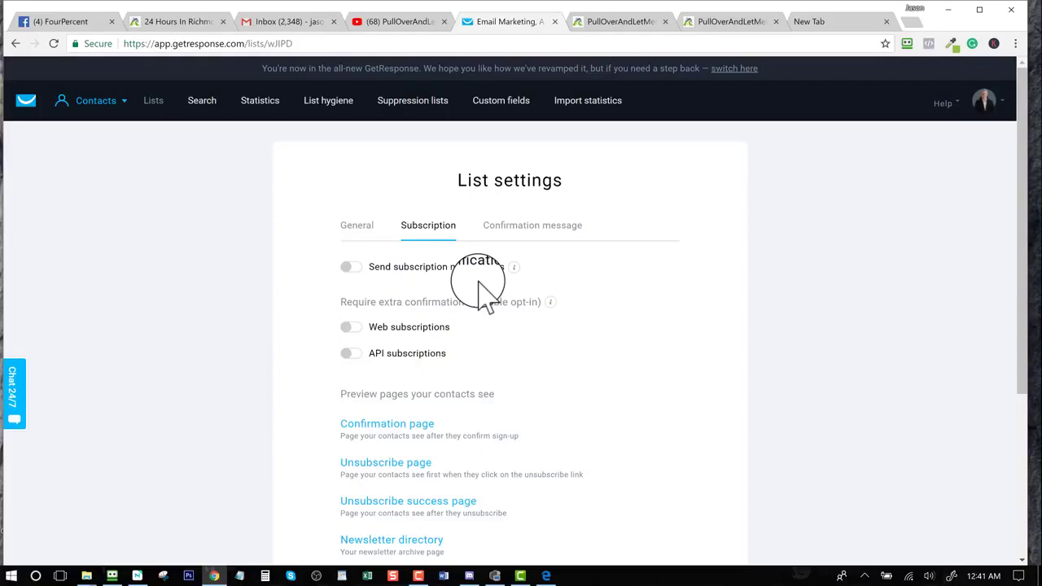
scroll(493, 334, "down", 2)
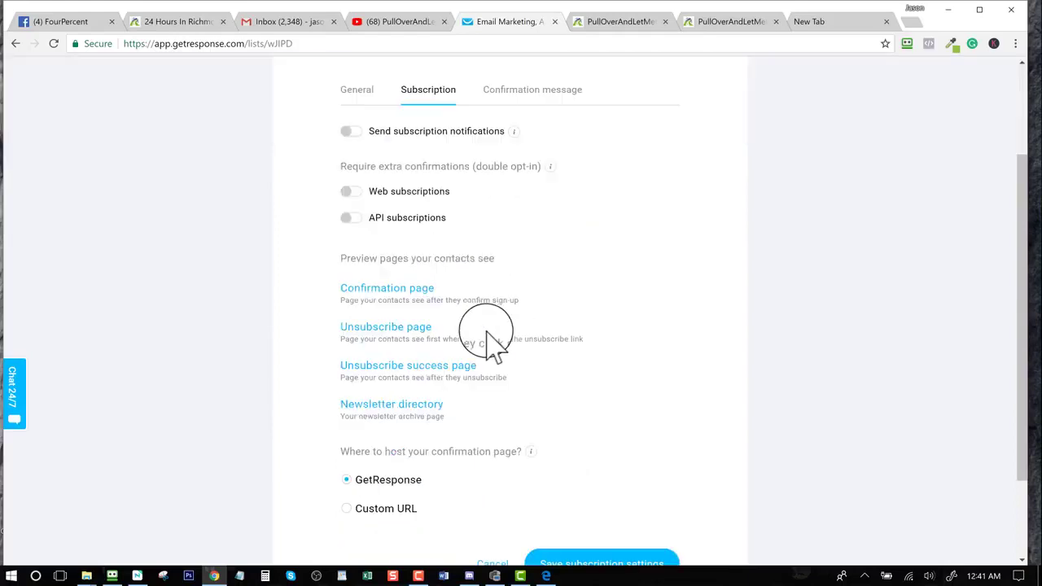
- Preview the confirmation page contacts see after sign-up, close it, and check the remaining subscription settings
left_click(370, 295)
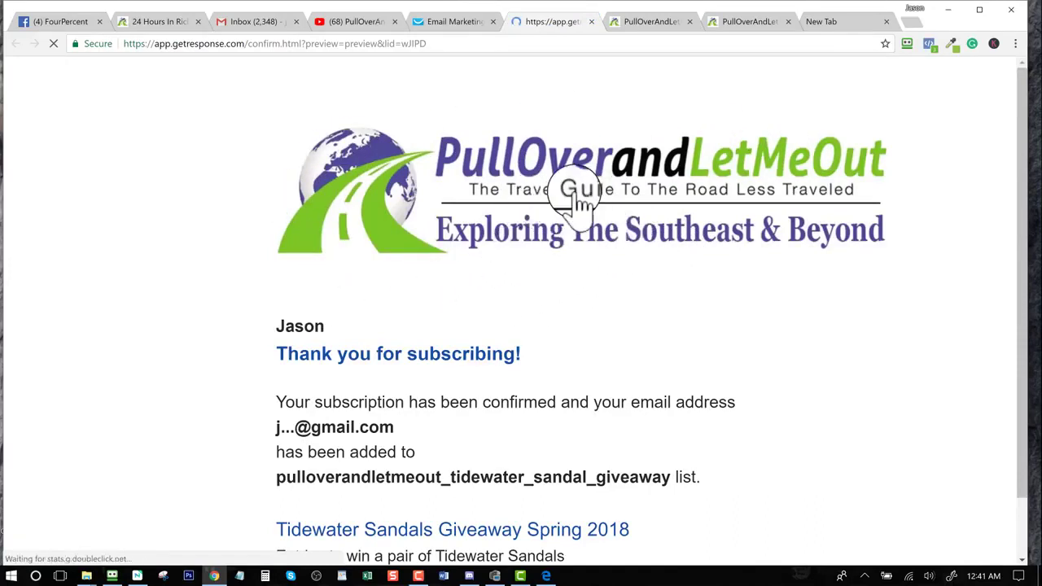
scroll(509, 281, "down", 1)
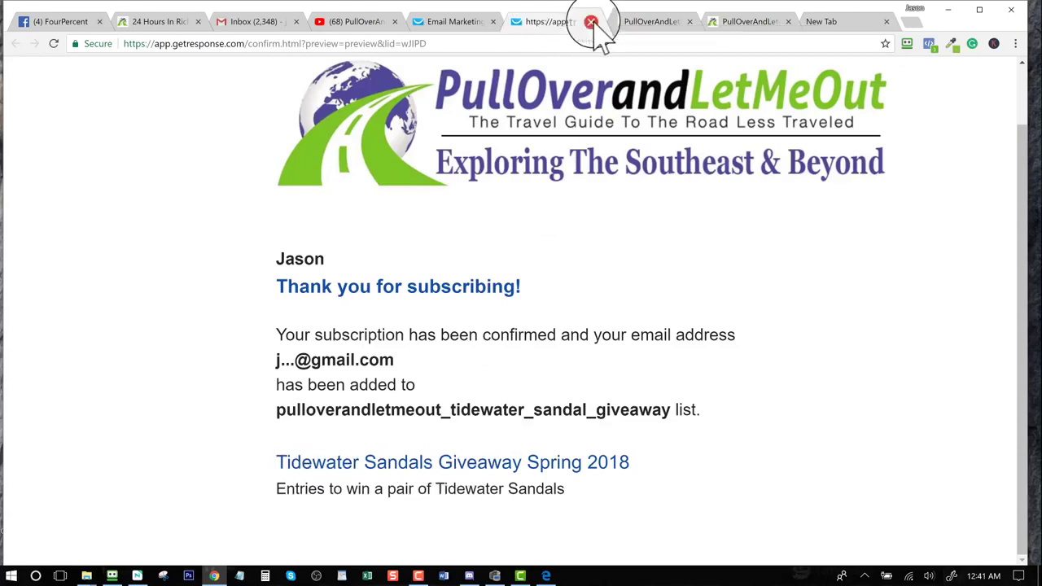
left_click(453, 22)
scroll(373, 218, "down", 2)
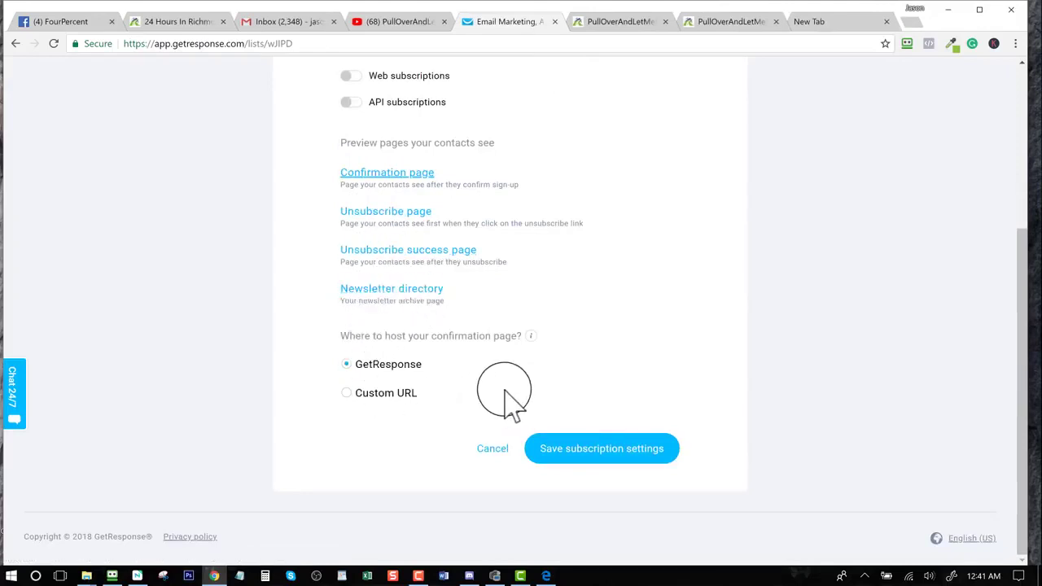
scroll(503, 390, "up", 5)
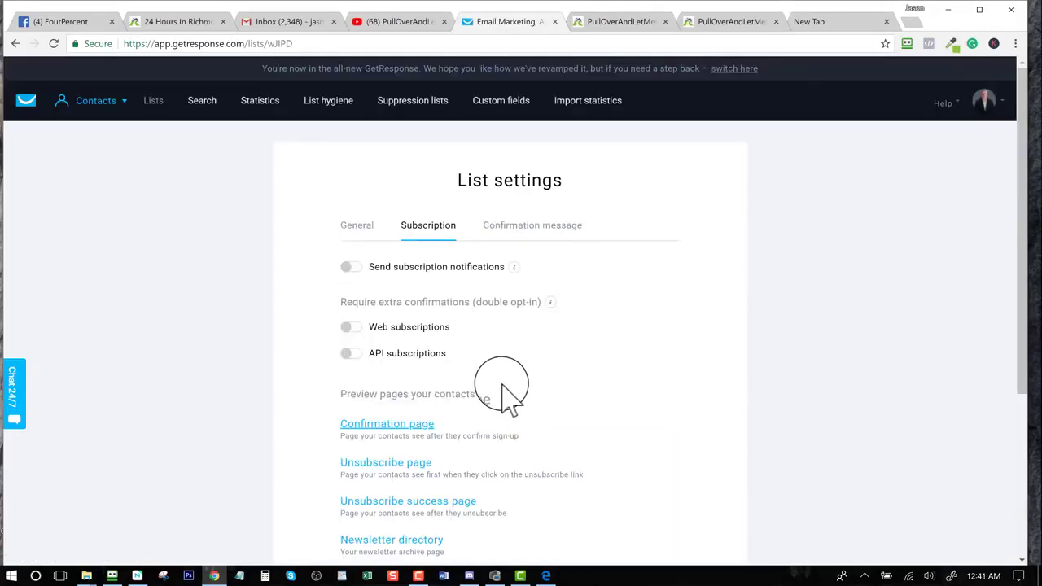
- Open the list's confirmation message settings and review the message format, subject line, from address and reply-to address
left_click(507, 228)
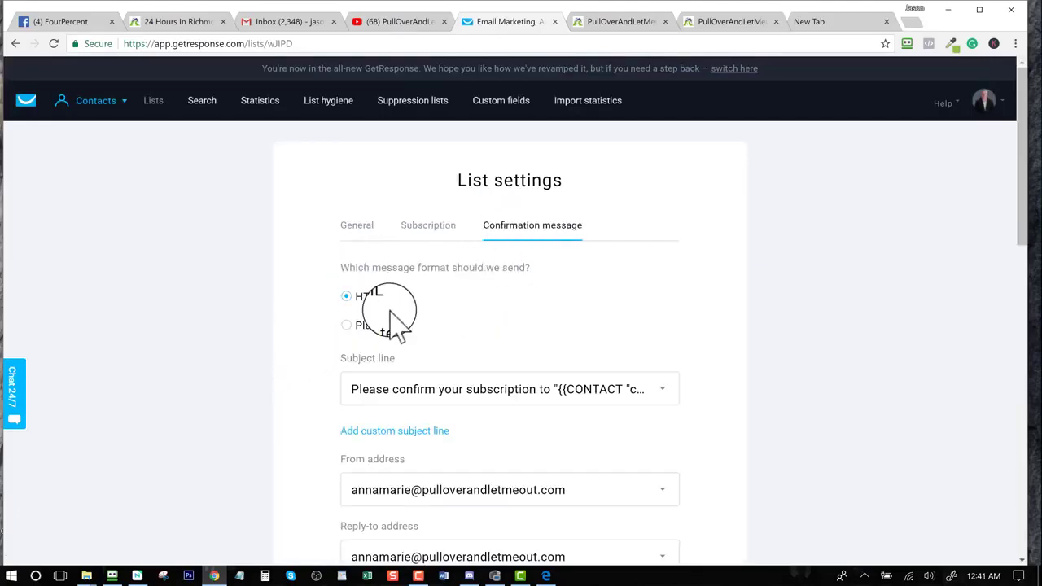
scroll(391, 311, "down", 1)
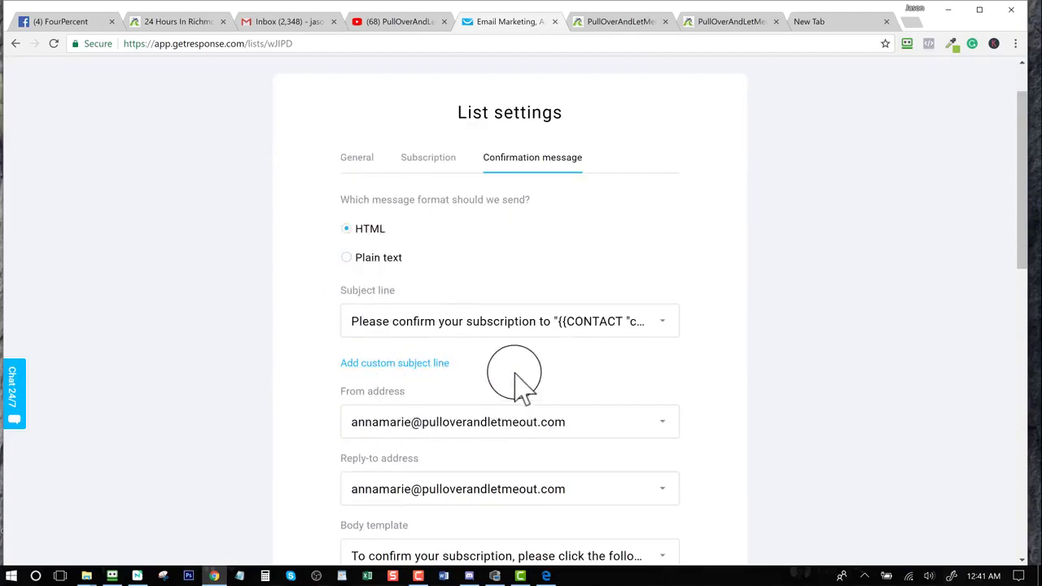
scroll(520, 379, "down", 1)
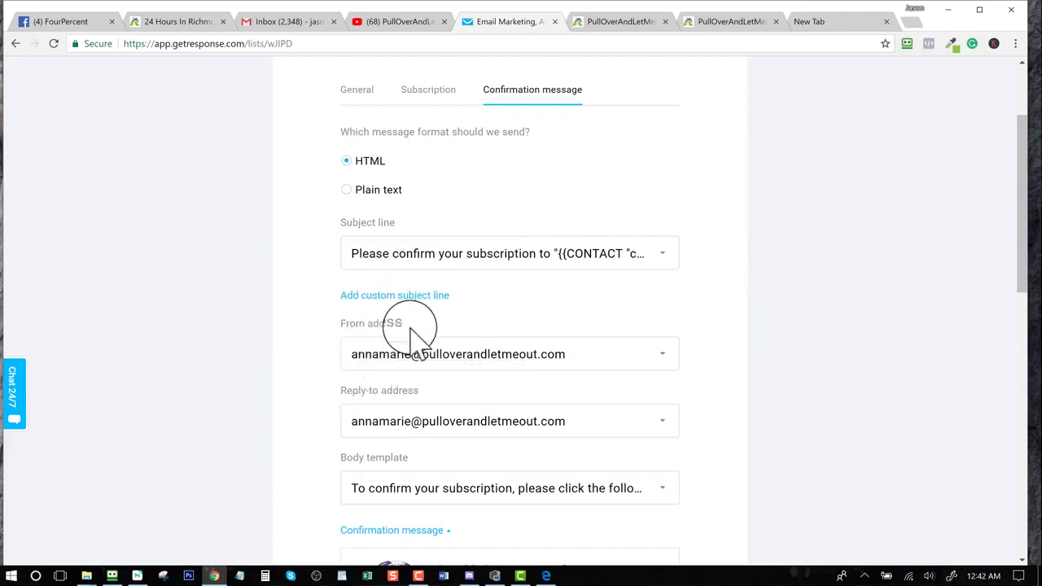
scroll(411, 330, "down", 2)
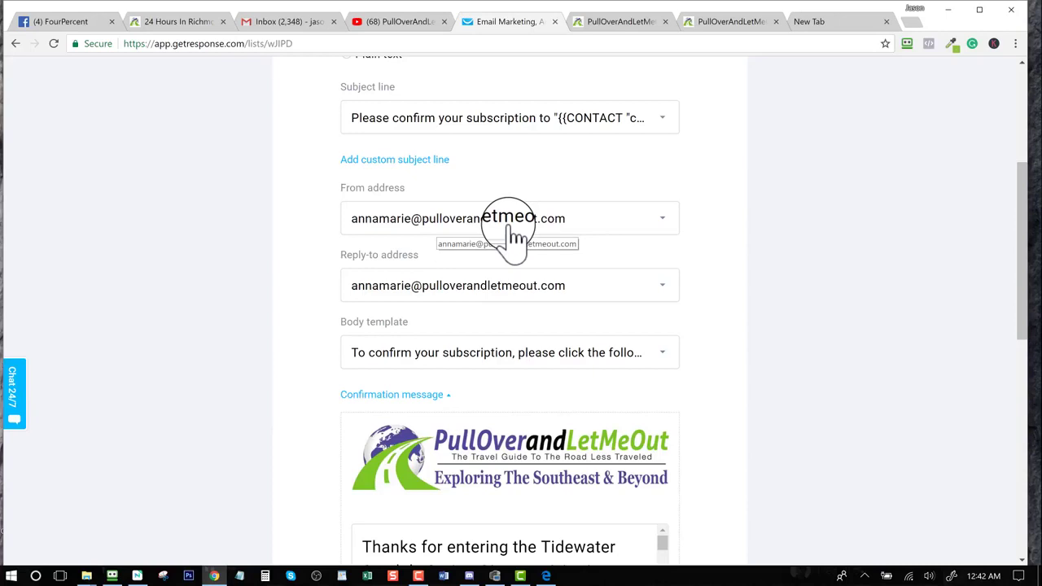
scroll(482, 243, "down", 1)
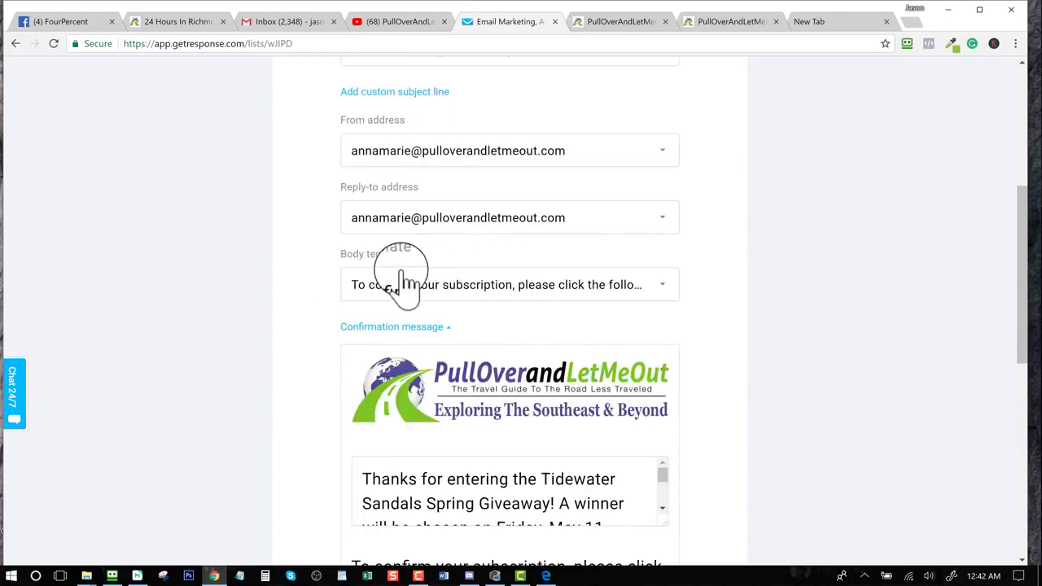
- Collapse the confirmation message preview and browse the available body templates, closing the list without choosing another one
left_click(665, 289)
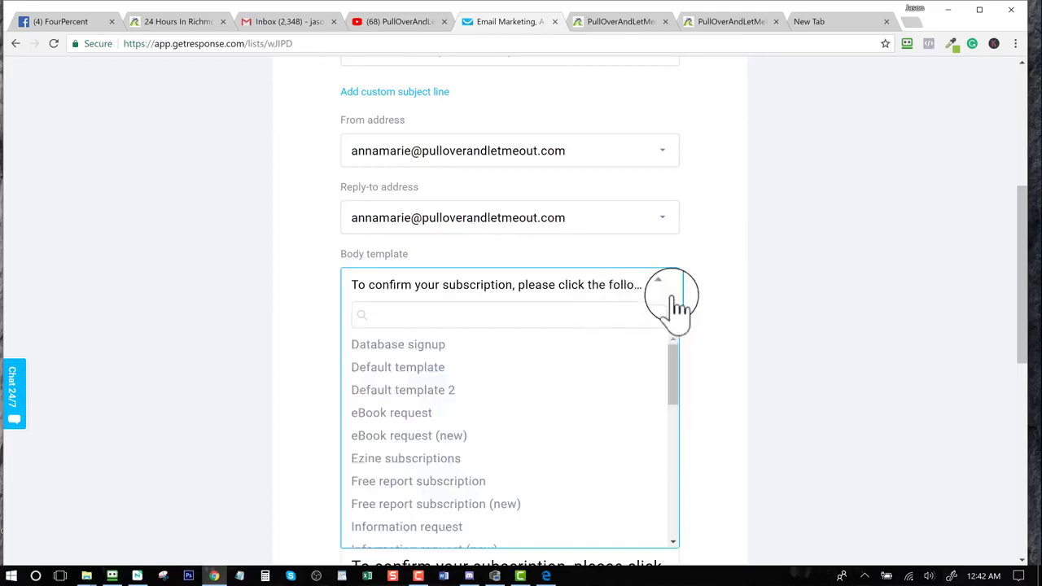
left_click(691, 279)
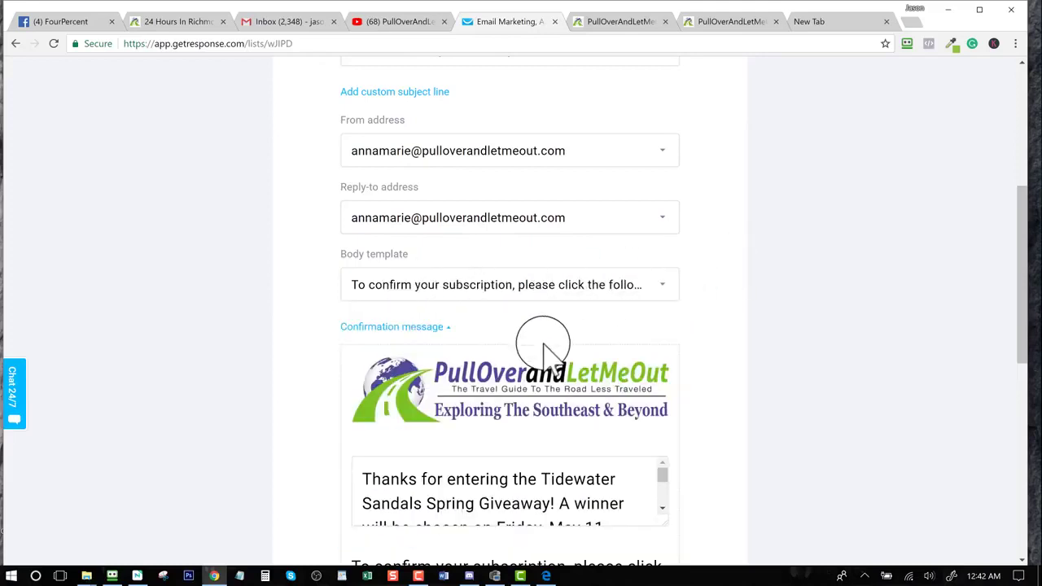
left_click(395, 327)
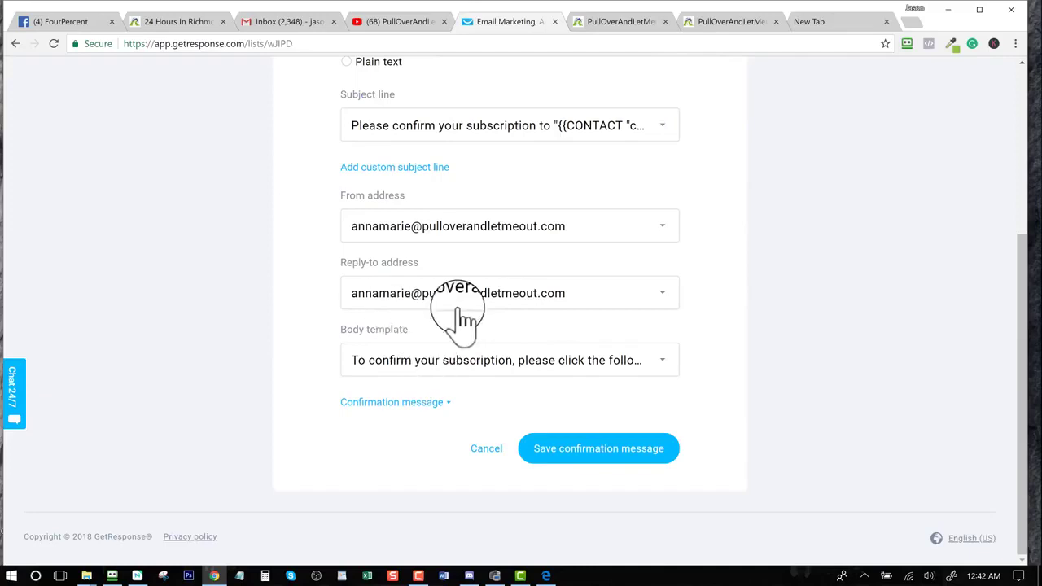
left_click(661, 363)
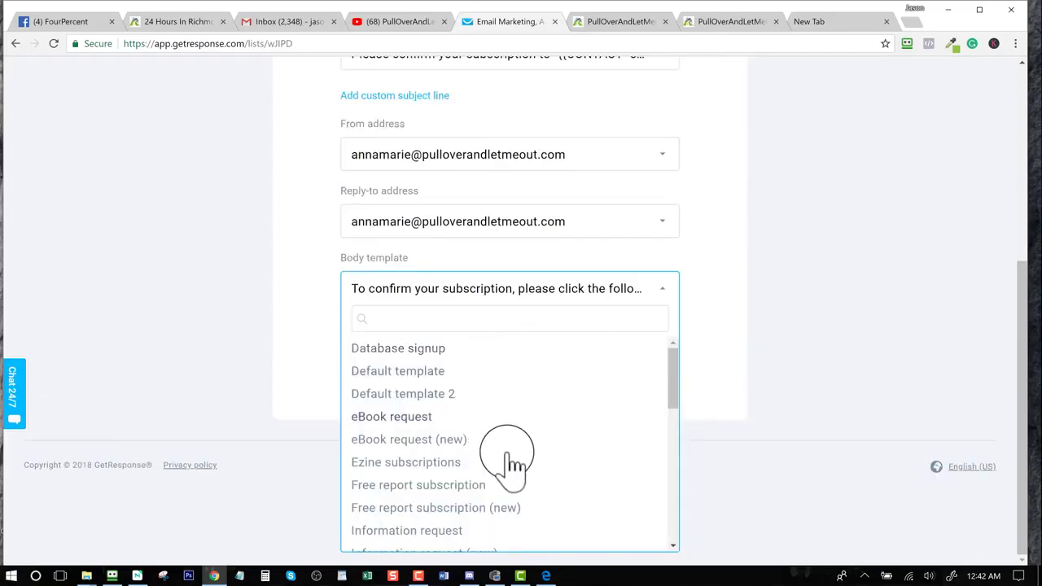
scroll(504, 442, "down", 2)
scroll(667, 512, "down", 5)
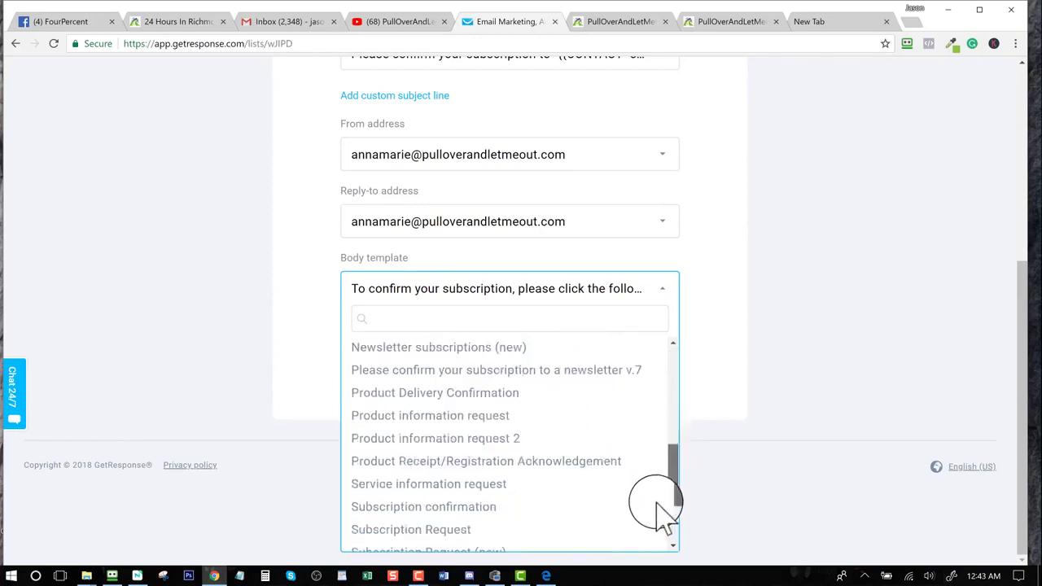
scroll(667, 371, "up", 8)
left_click(721, 304)
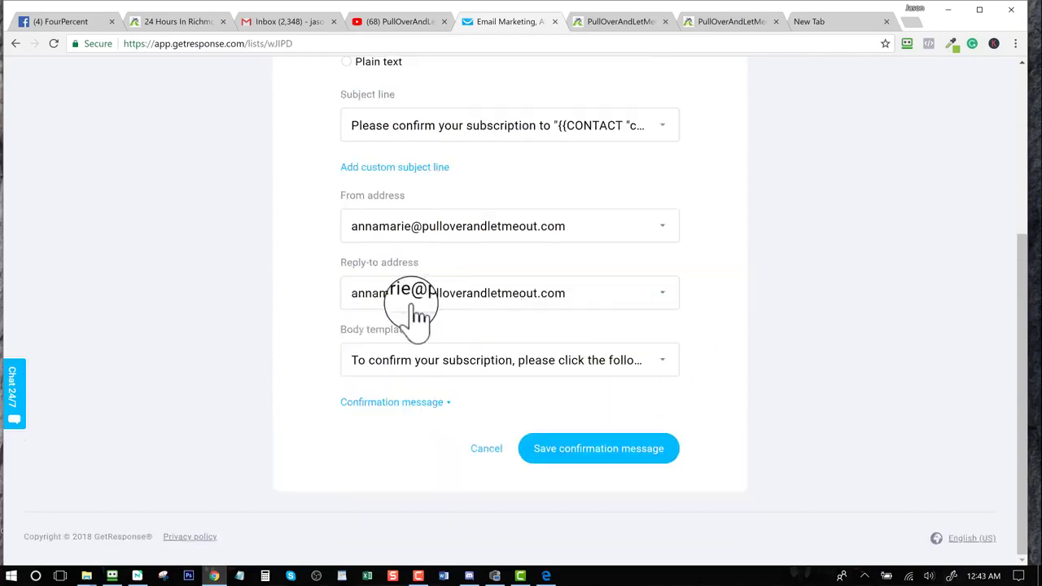
- Expand the confirmation message preview and enlarge its introductory text box to read the full giveaway thank-you text
left_click(391, 407)
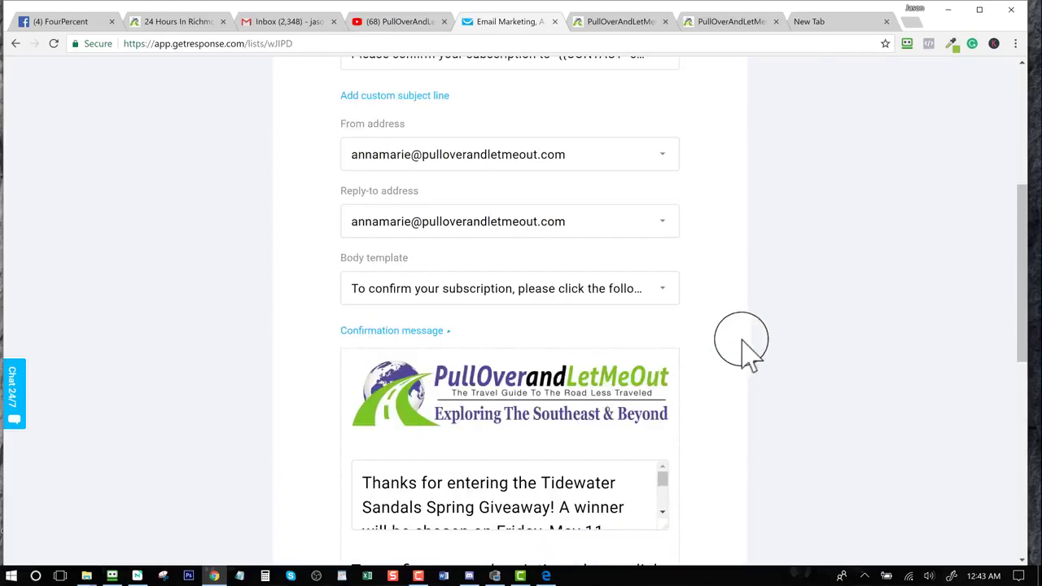
scroll(740, 349, "down", 3)
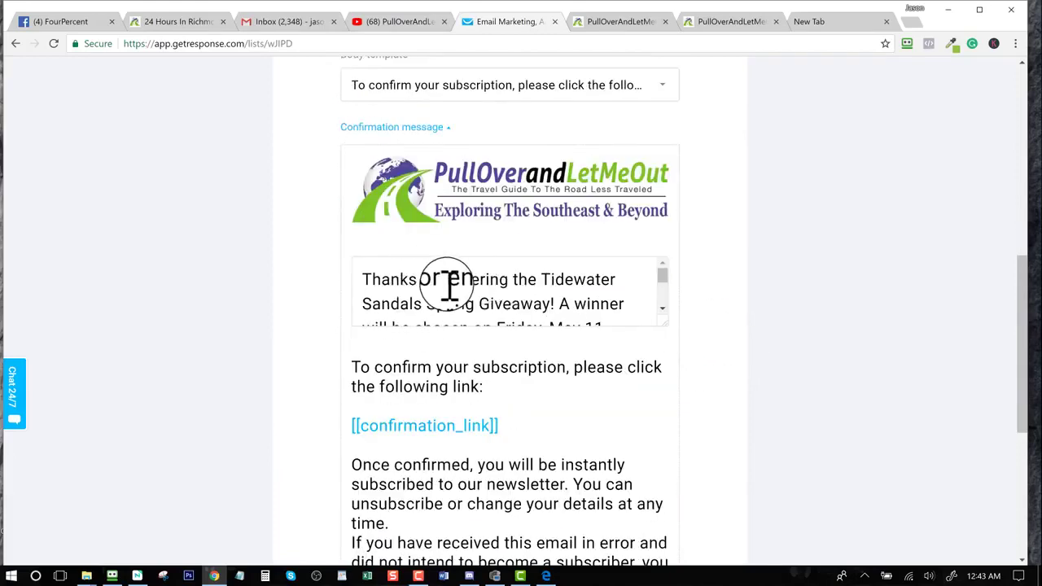
left_click_drag(666, 324, 667, 442)
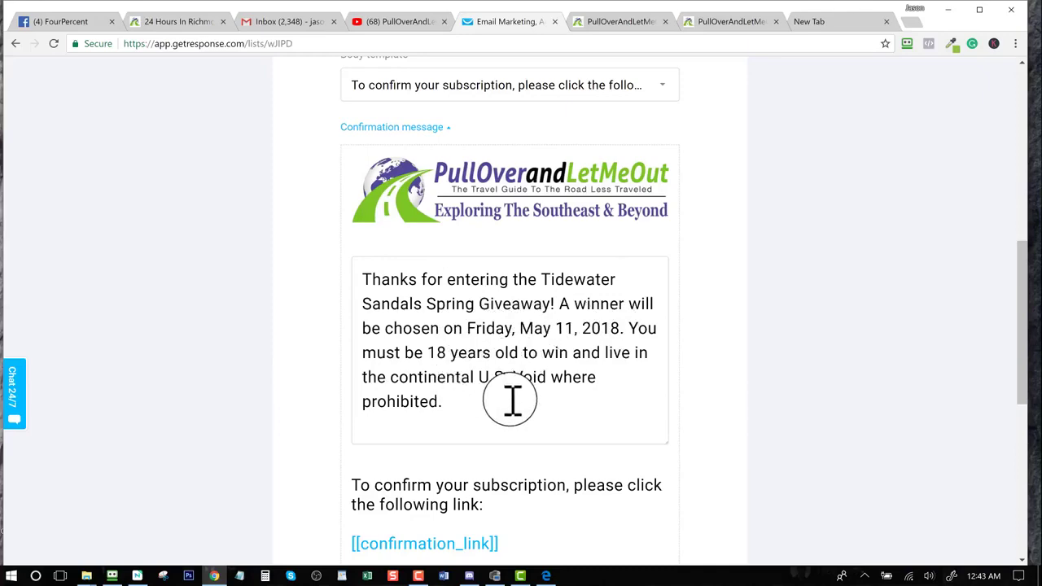
- Read the rest of the confirmation message, enlarging the closing signature text box, and return to the message settings
scroll(511, 399, "down", 6)
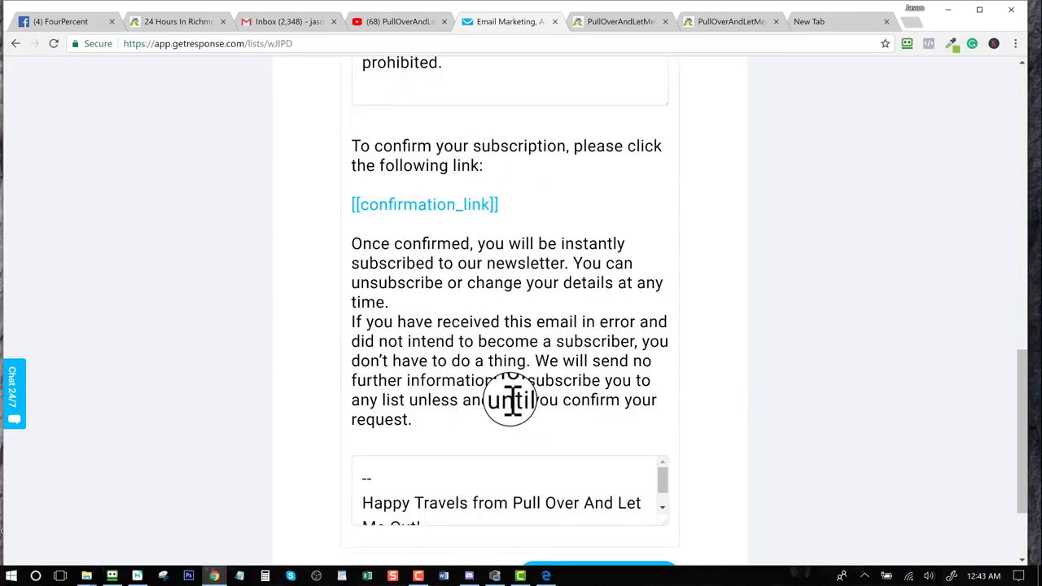
left_click_drag(665, 392, 668, 444)
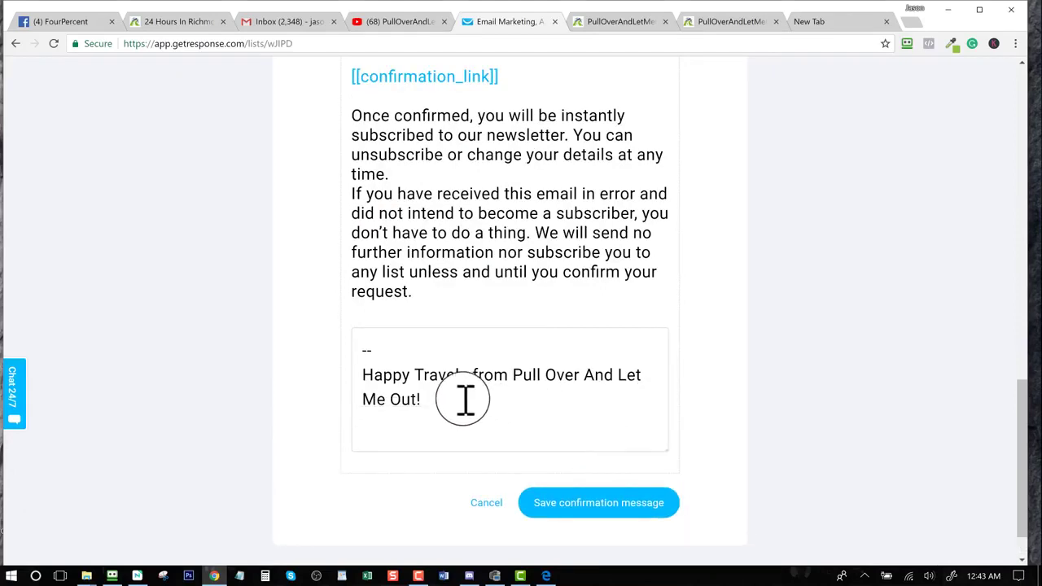
left_click(479, 430)
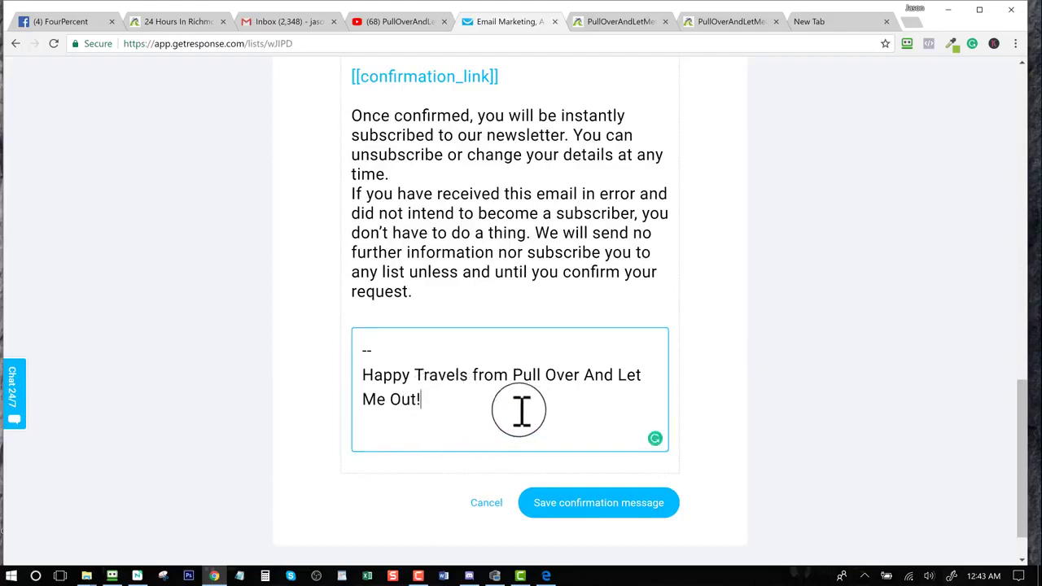
scroll(519, 404, "up", 3)
scroll(518, 404, "up", 10)
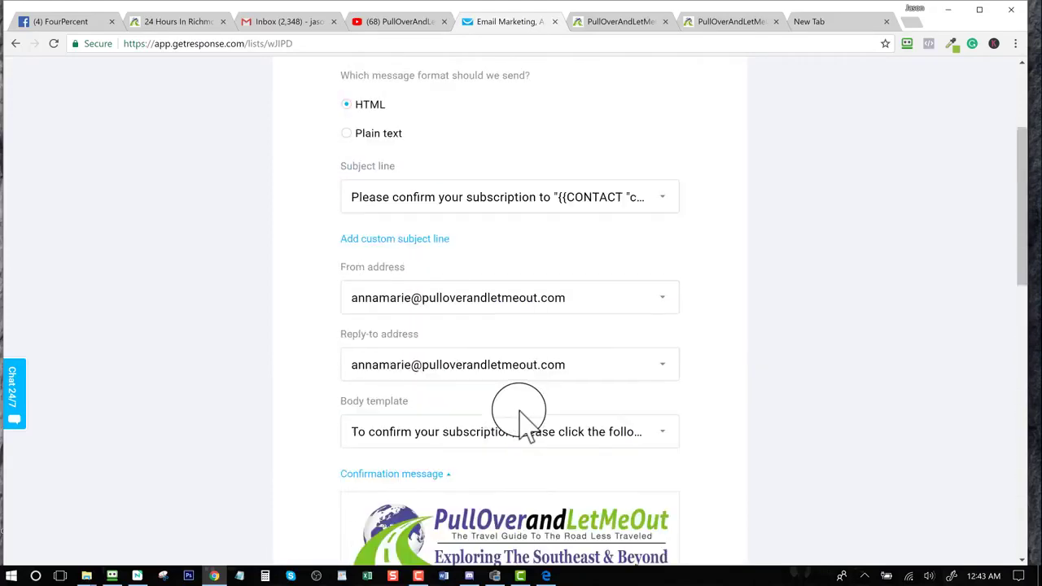